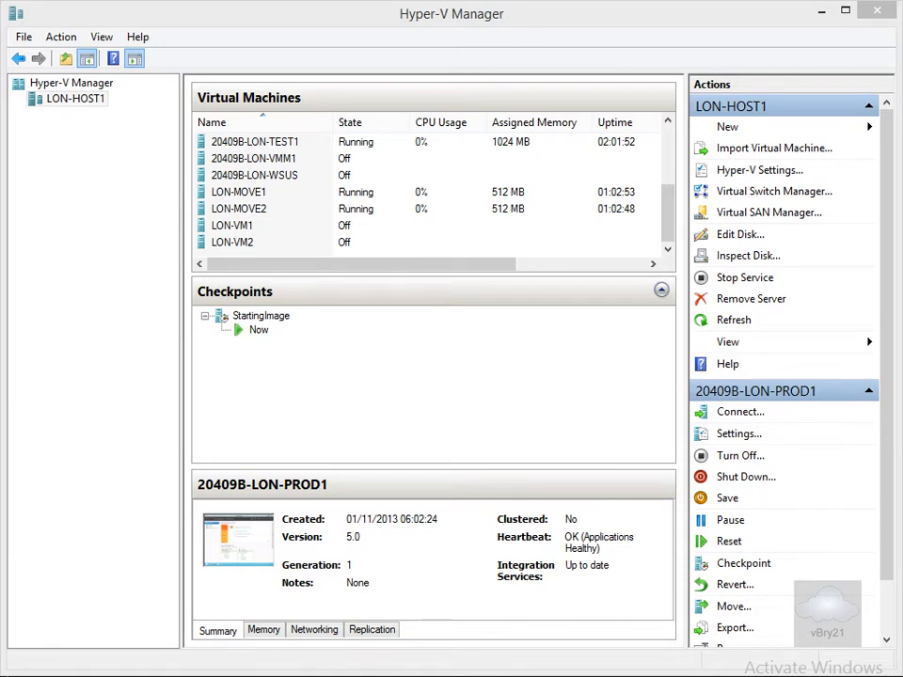
Check the virtual hard disk path and checkpoint file location in LON-MOVE1's settings, and close them without changes.
right_click(244, 193)
left_click(304, 232)
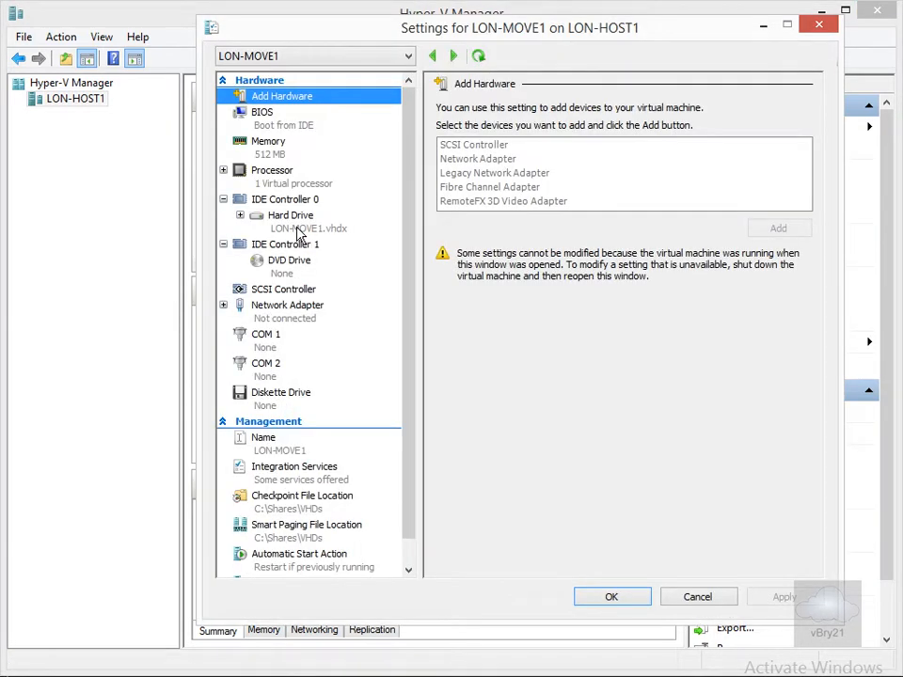
left_click(300, 235)
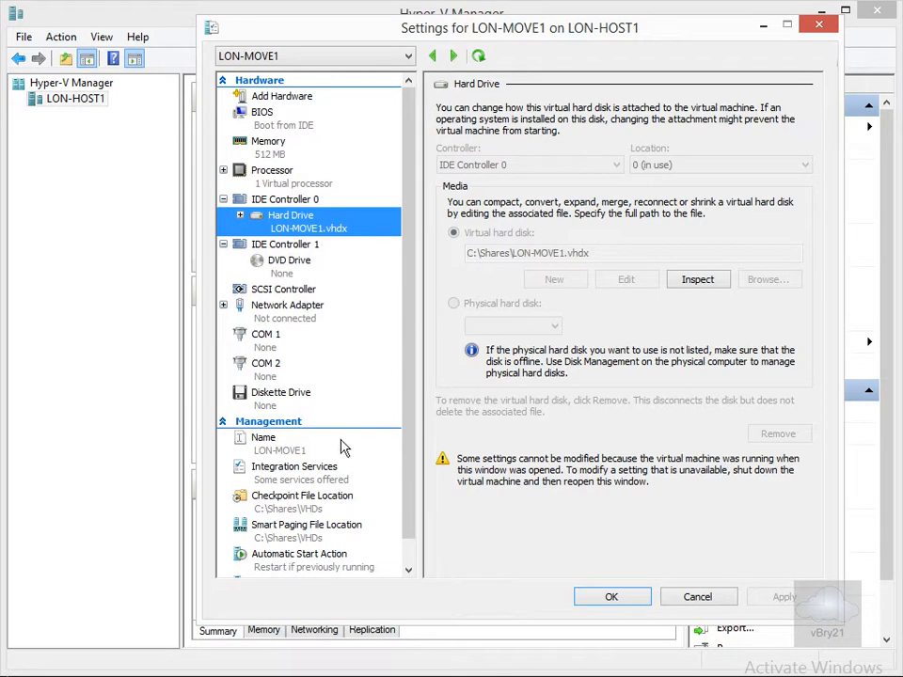
left_click(308, 499)
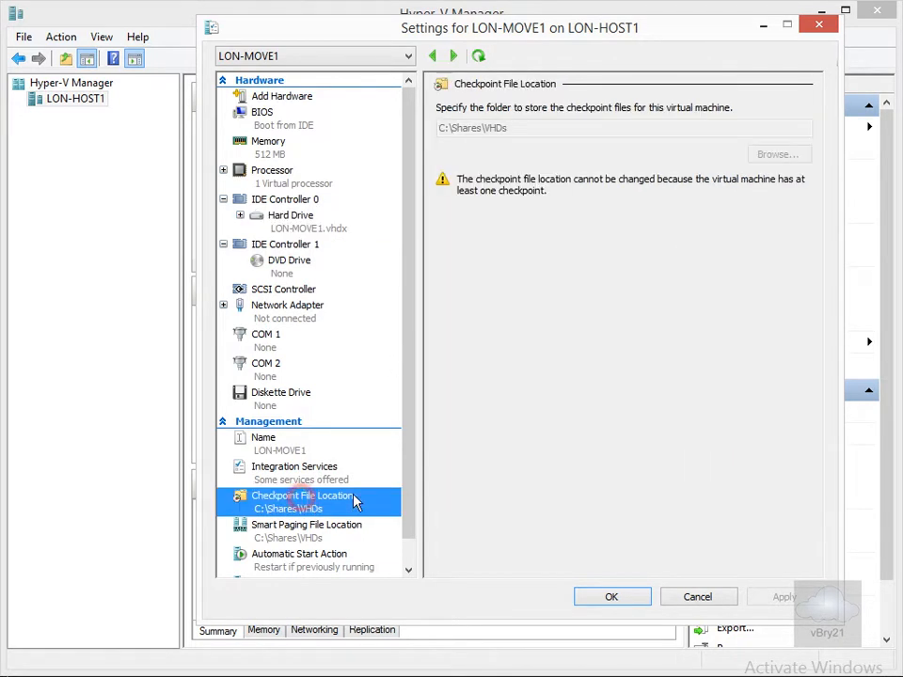
left_click(512, 135)
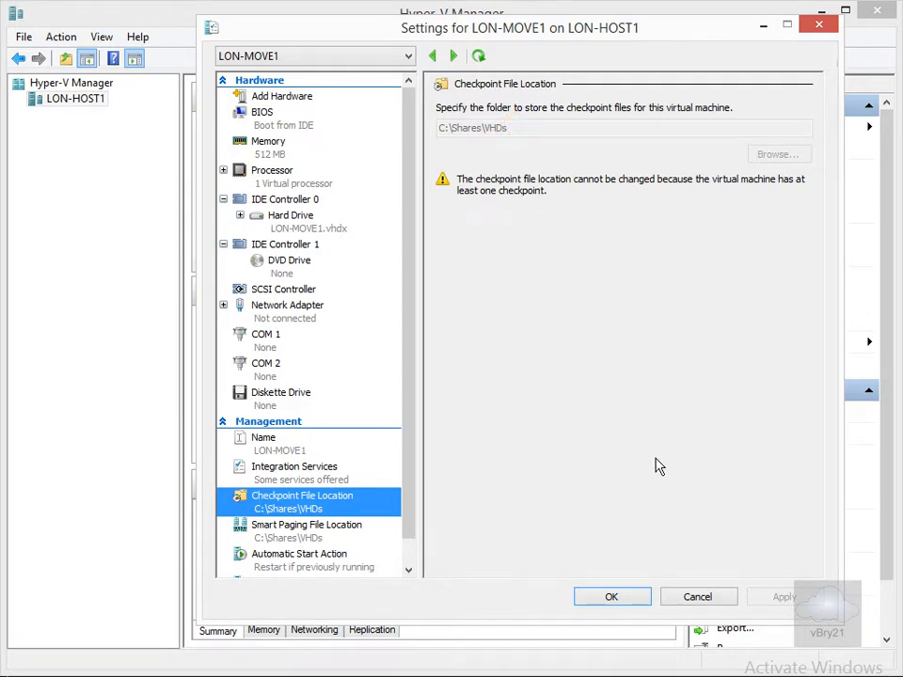
left_click(703, 596)
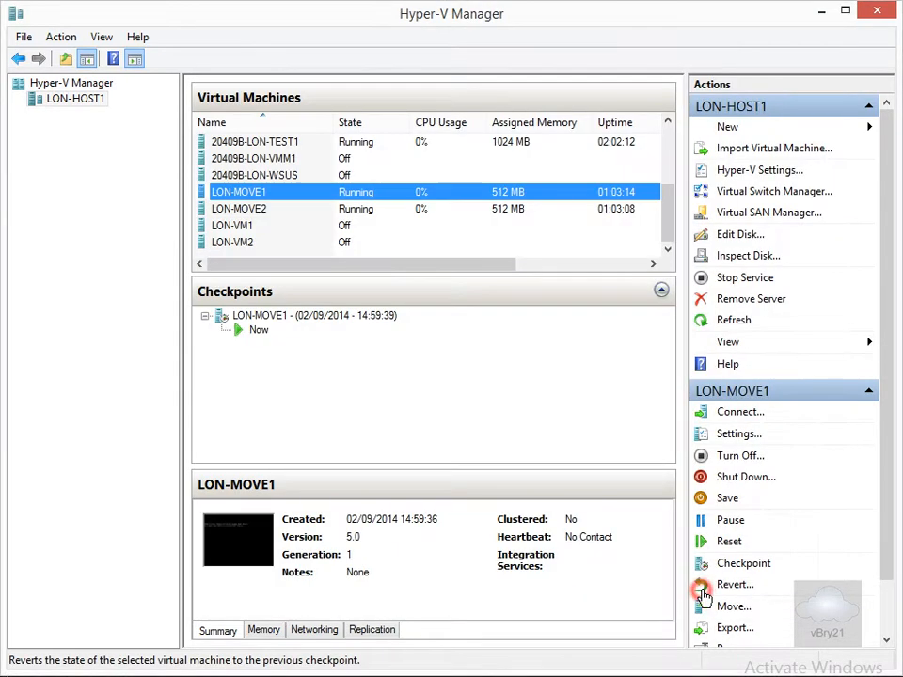
Start a move of LON-MOVE1's storage and choose to move only the virtual machine's virtual hard disks.
right_click(241, 196)
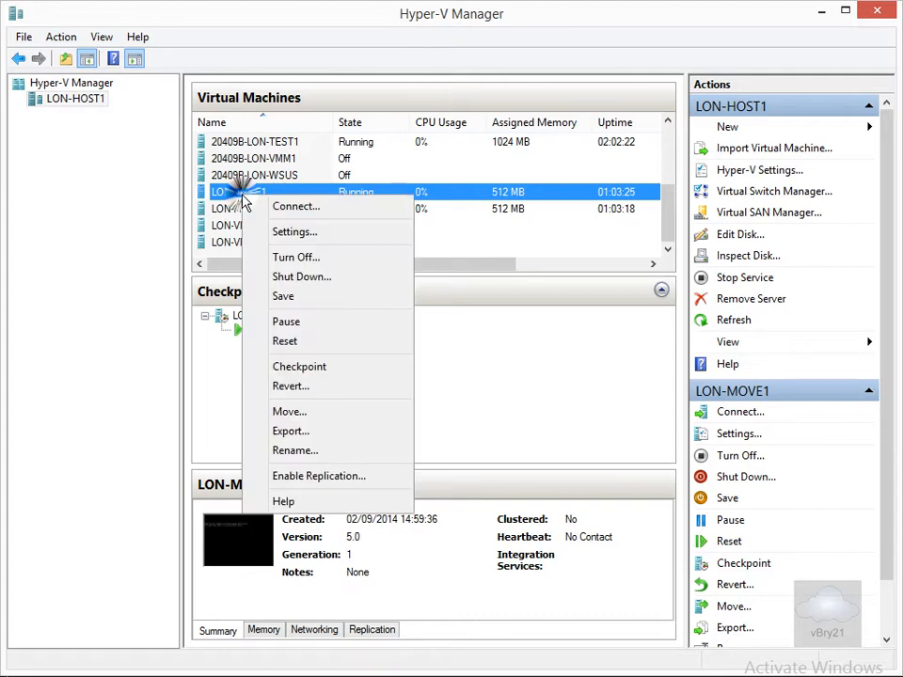
left_click(304, 414)
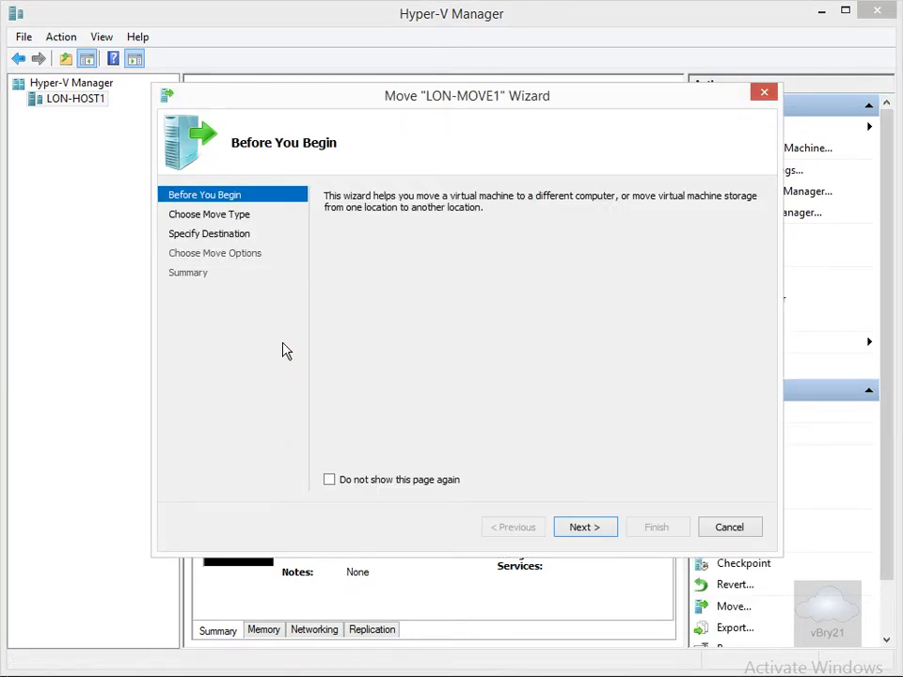
left_click(580, 527)
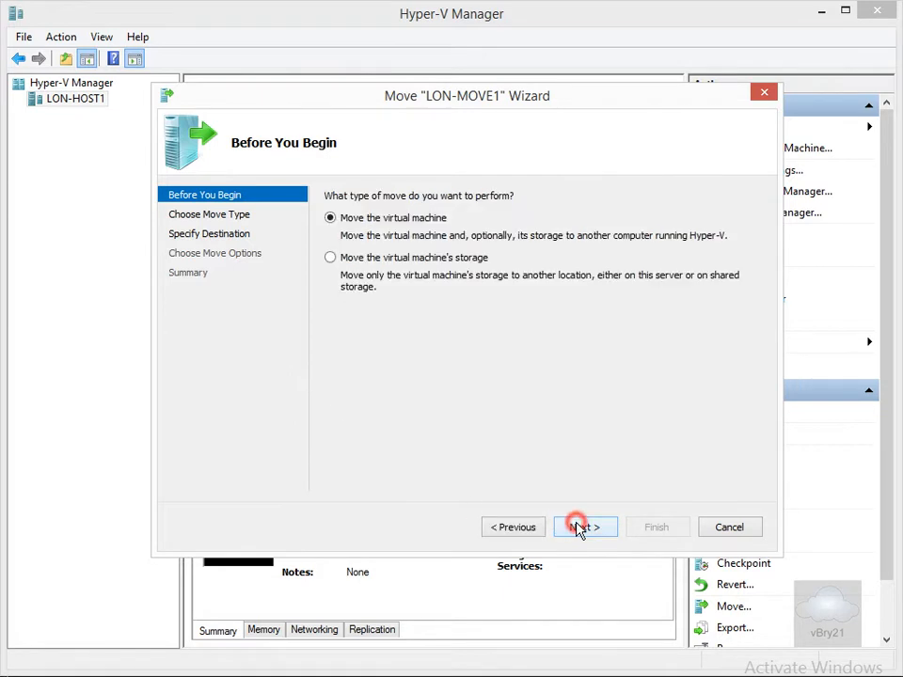
left_click(345, 260)
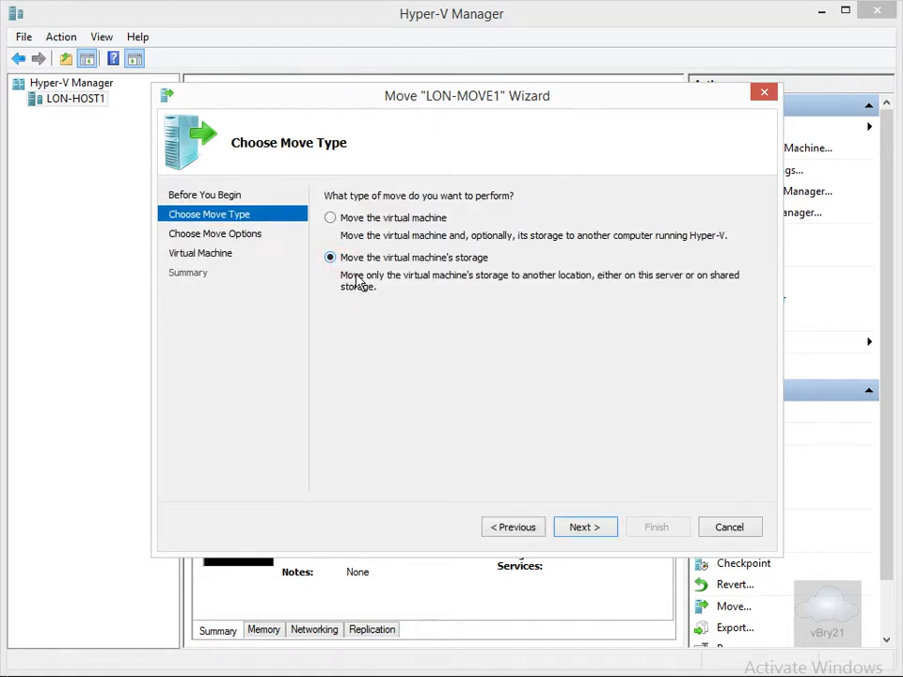
left_click(578, 531)
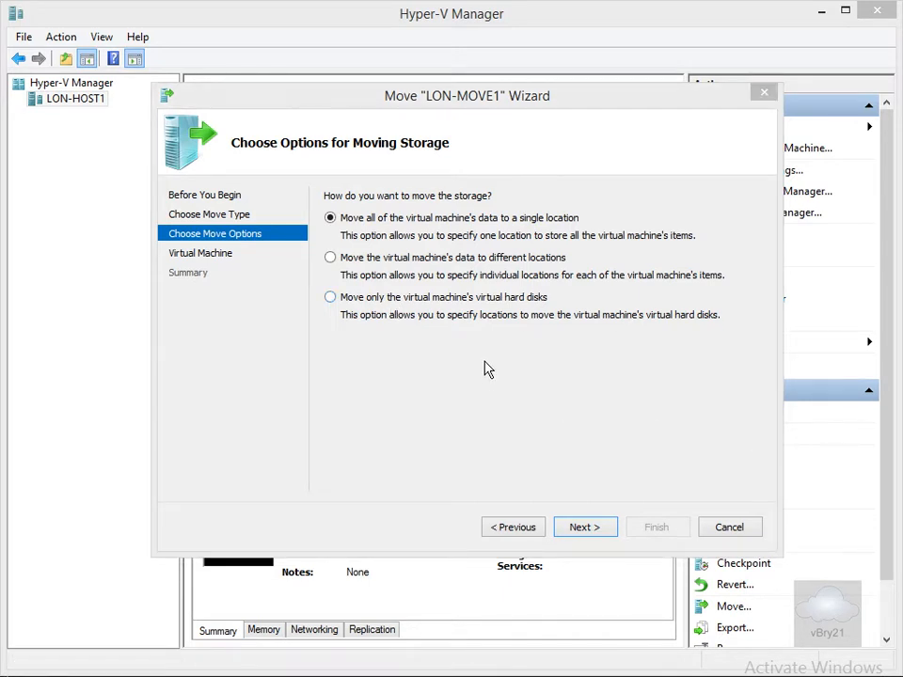
left_click(363, 298)
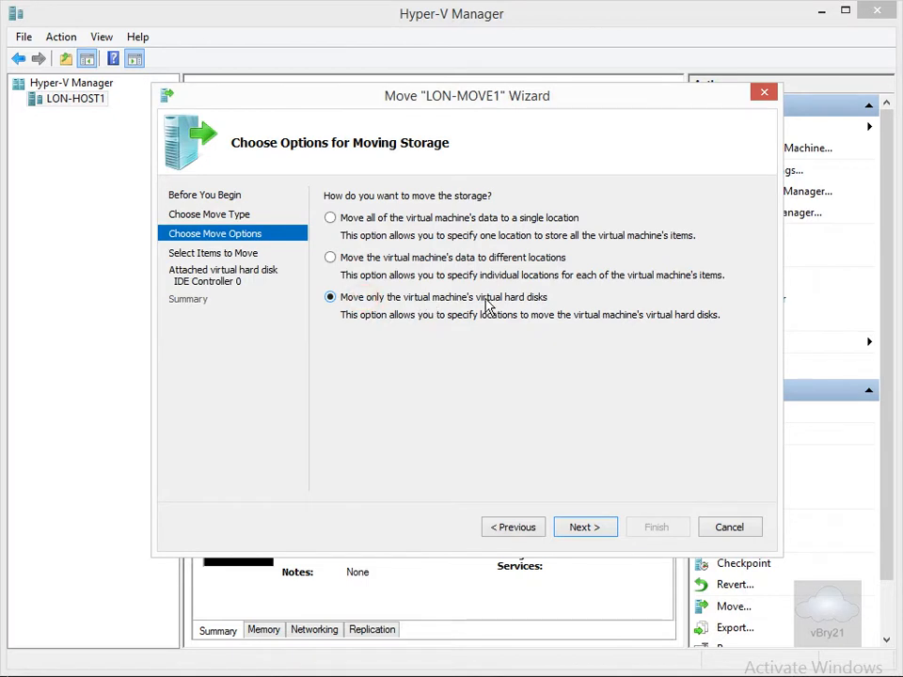
left_click(581, 525)
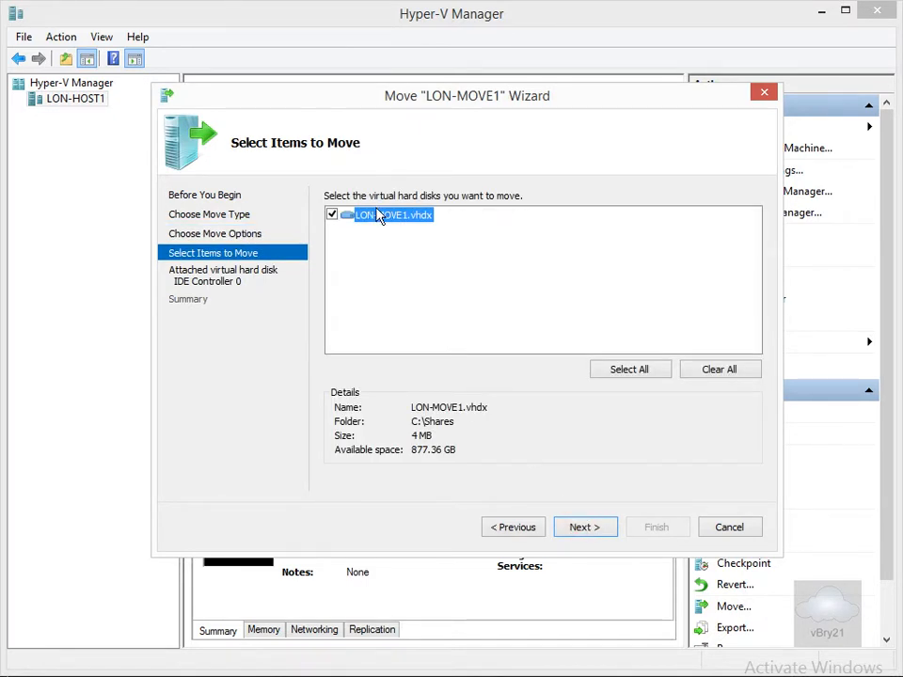
Set \\LON-HOST2\VHDs\LON-MOVE1 as the new folder for the selected LON-MOVE1.vhdx disk and carry out the move.
left_click(579, 527)
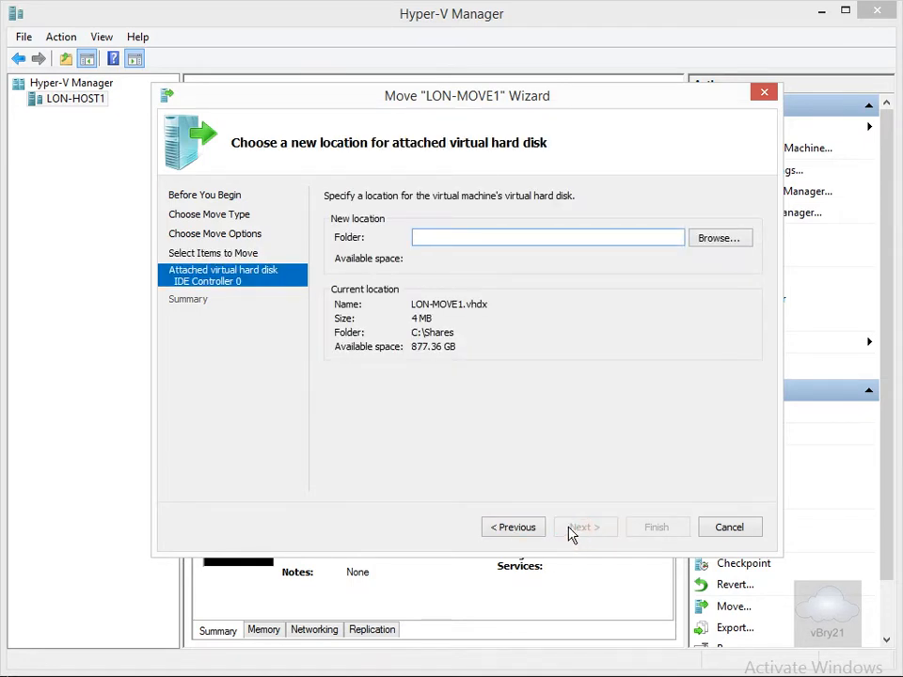
type("\\\\LON-HOST2\\VHDs\\LON-MOVE1")
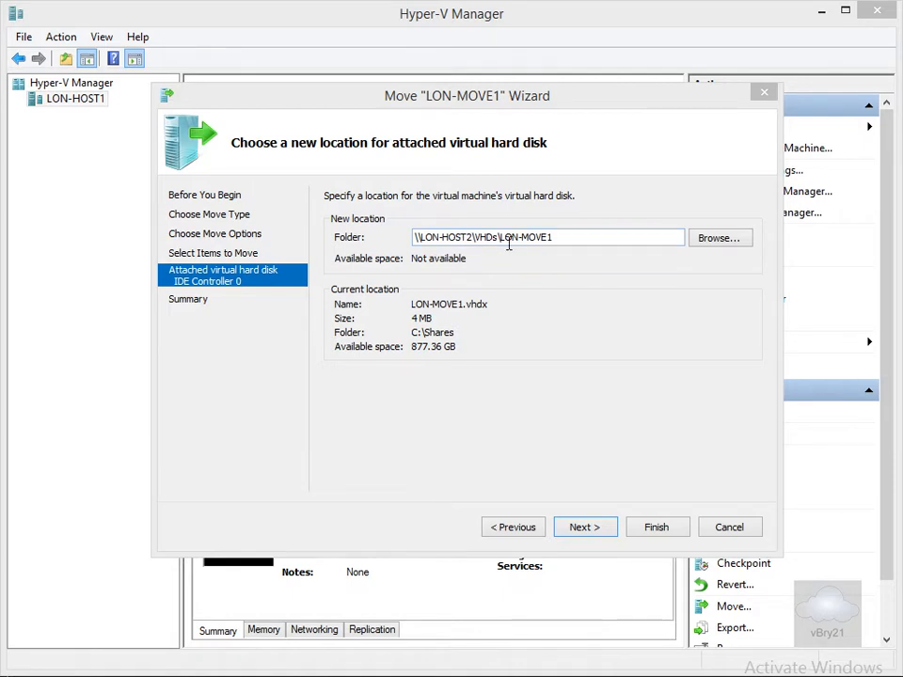
left_click(538, 241)
left_click(584, 527)
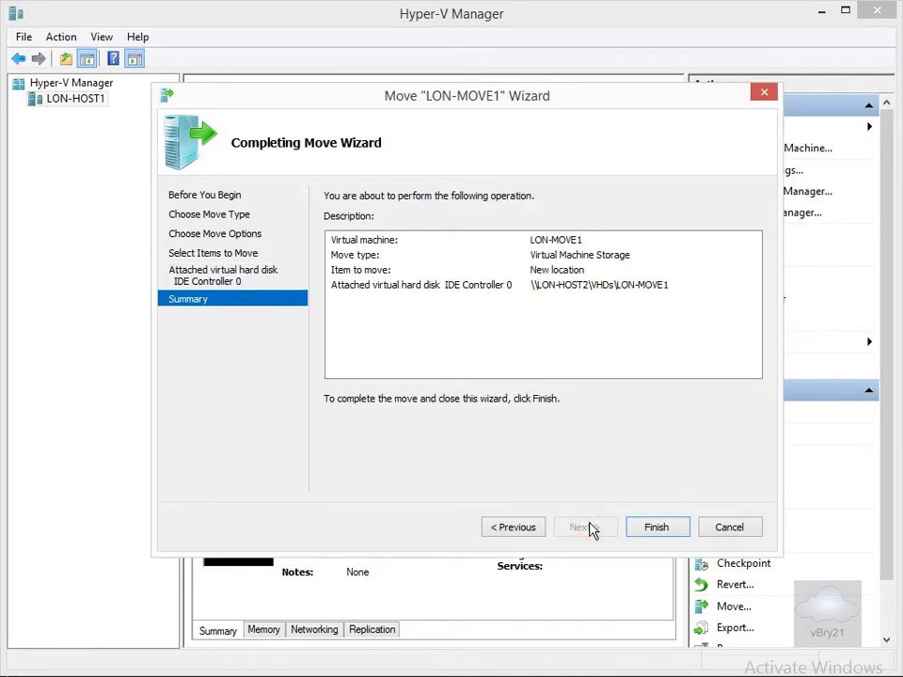
left_click(647, 534)
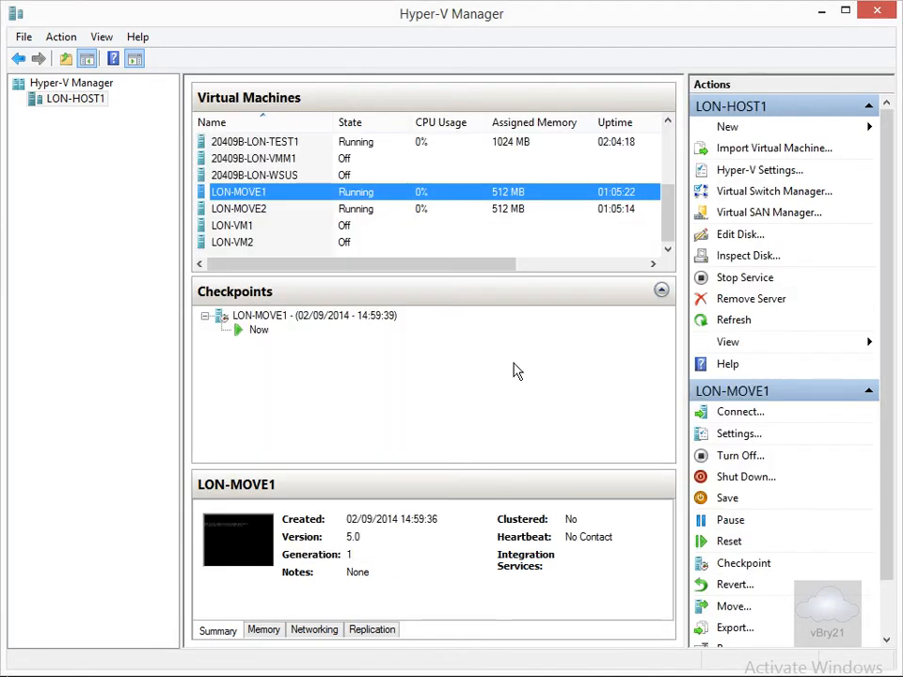
Verify LON-MOVE1's virtual hard disk path and checkpoint file location in its settings after the move, and close them.
right_click(342, 193)
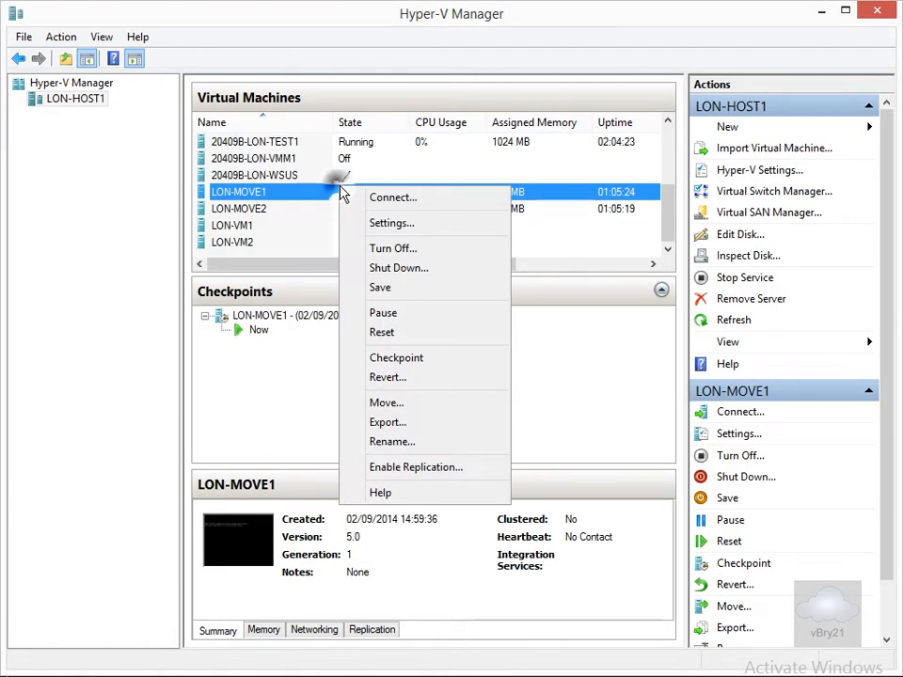
left_click(395, 224)
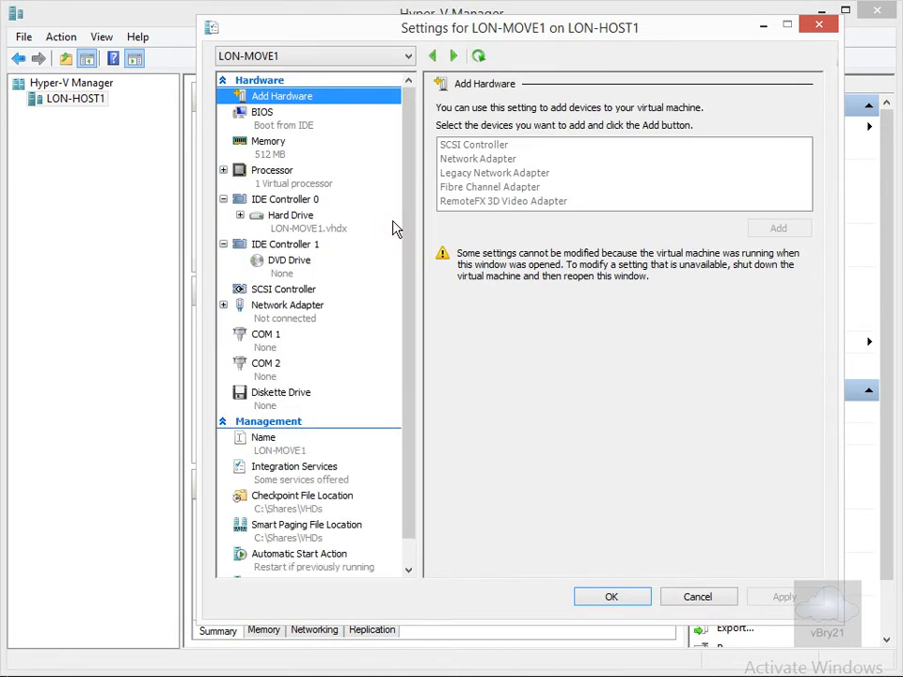
left_click(308, 225)
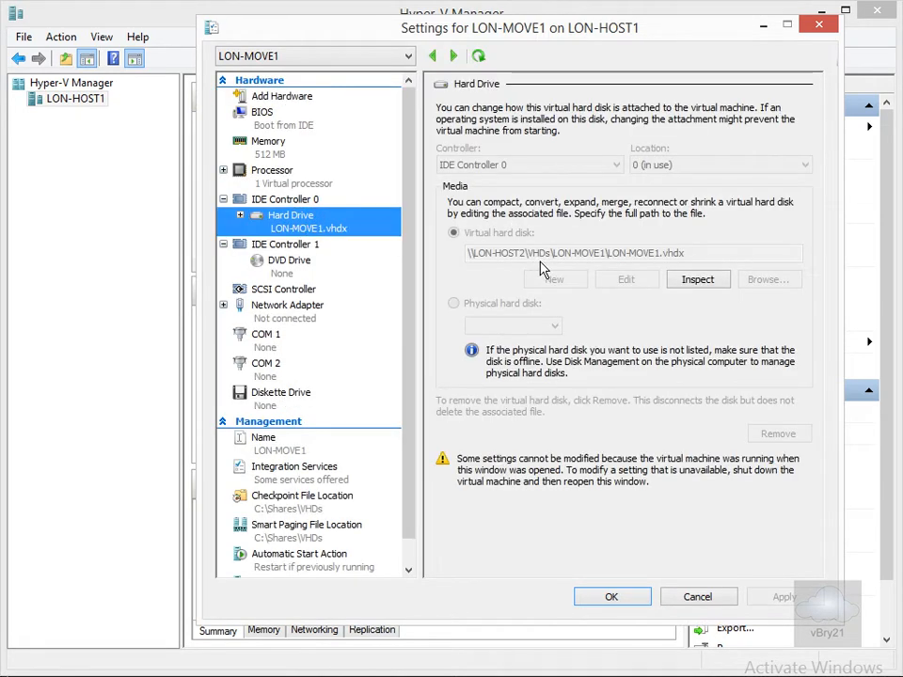
left_click(331, 498)
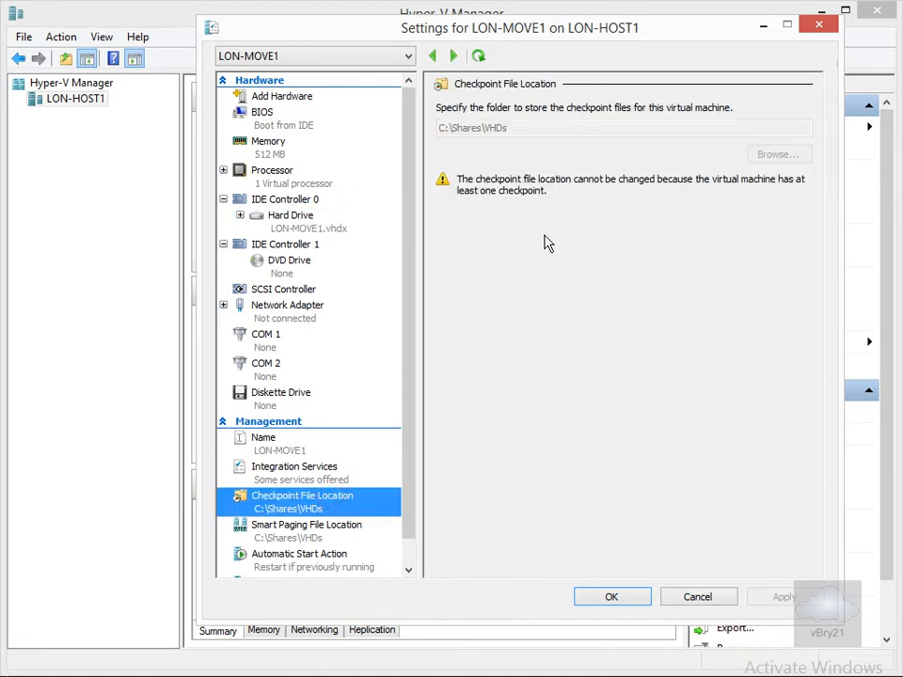
left_click(696, 597)
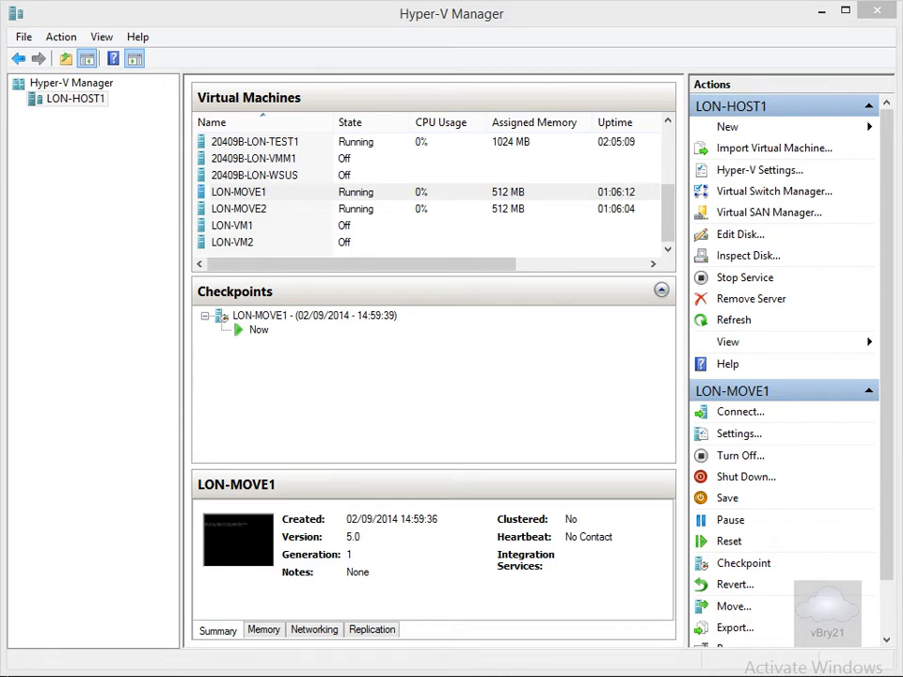
left_click(205, 676)
left_click_drag(281, 0, 410, 19)
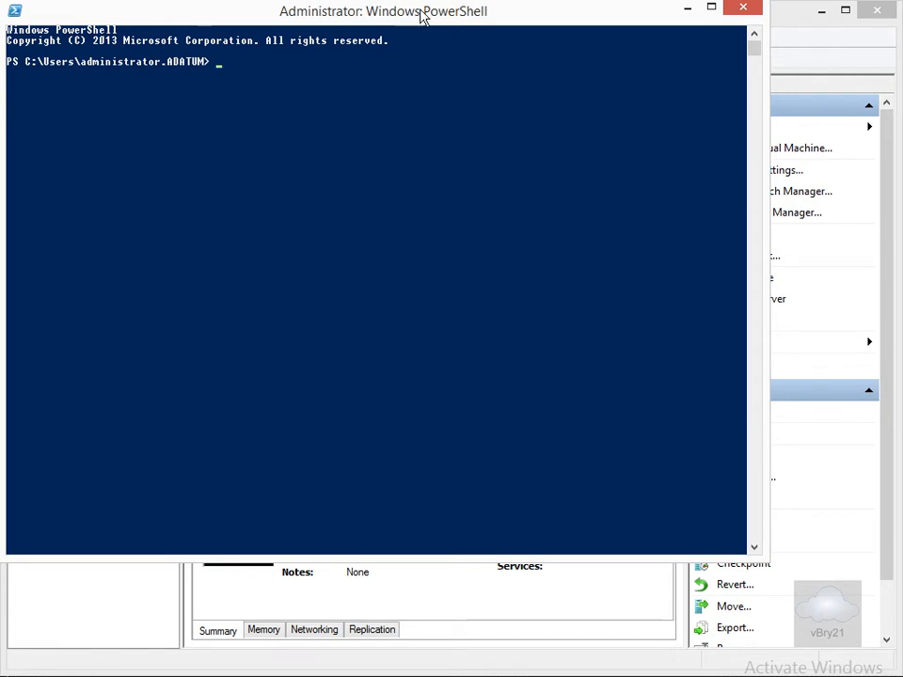
left_click(682, 13)
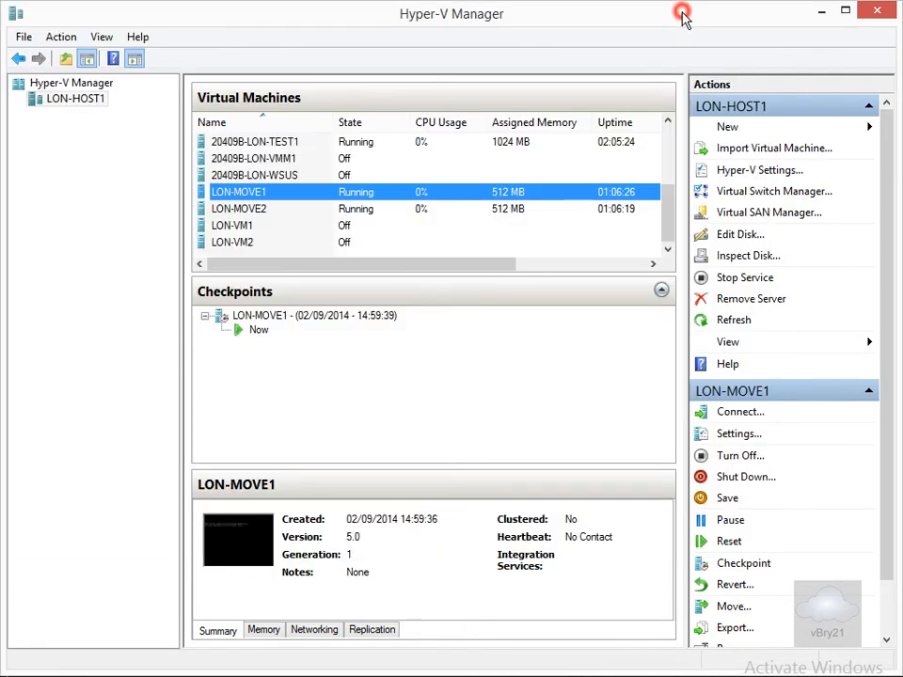
Check the virtual hard disk path and checkpoint file location in LON-MOVE2's settings, and close them.
right_click(277, 207)
left_click(337, 244)
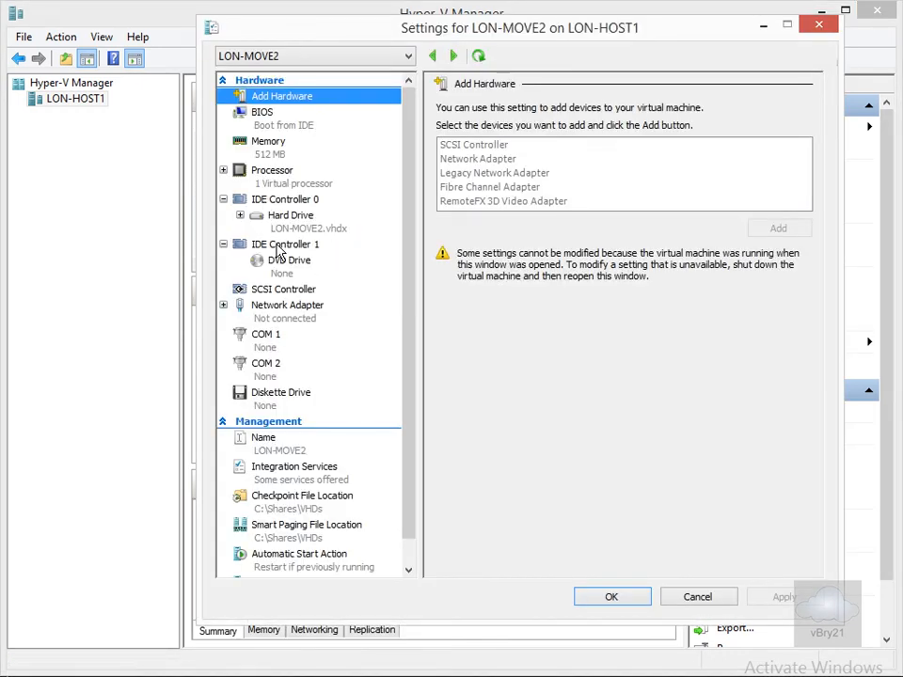
left_click(268, 215)
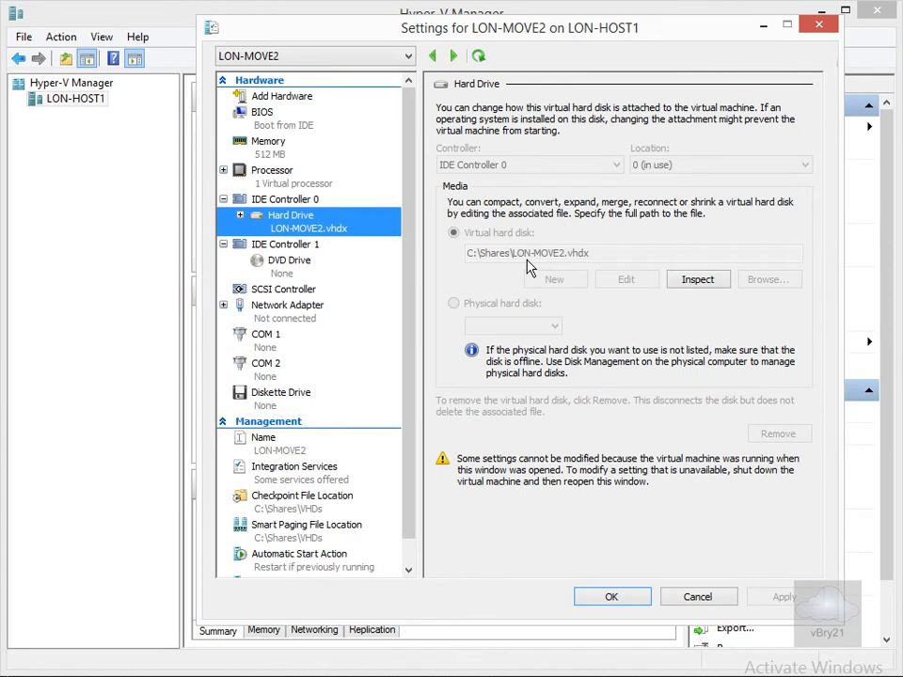
left_click(313, 505)
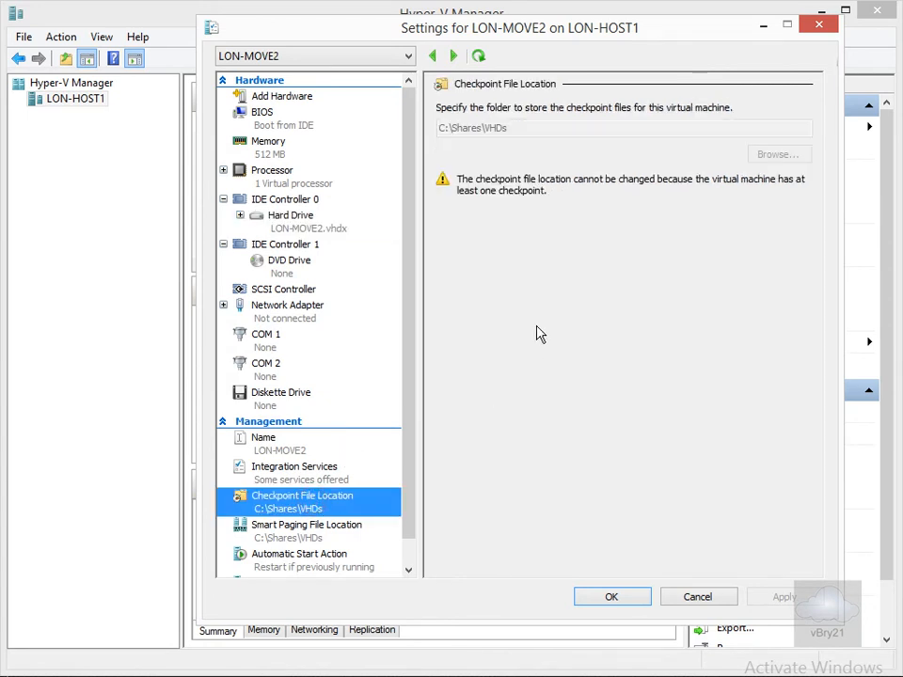
left_click(612, 597)
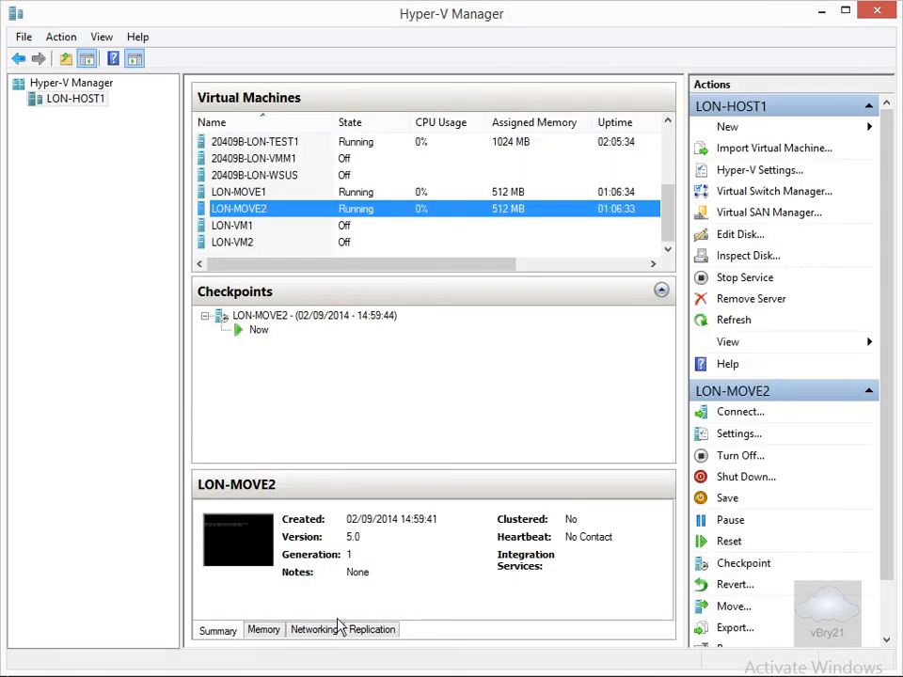
Switch to Windows PowerShell, run Move-VMStorage -VMName LON-MOVE2 -DestinationStoragePath \\LON-HOST2\VHDs\LON-MOVE2, and minimise the window.
left_click(141, 675)
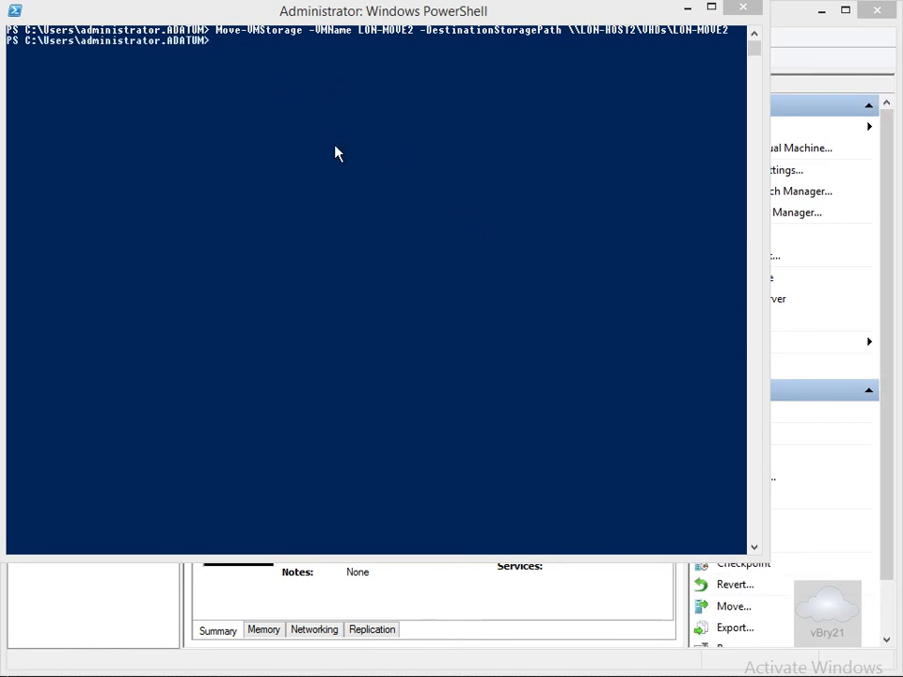
left_click(684, 10)
Verify LON-MOVE2's virtual hard disk path and checkpoint file location in its settings after the storage move.
right_click(306, 208)
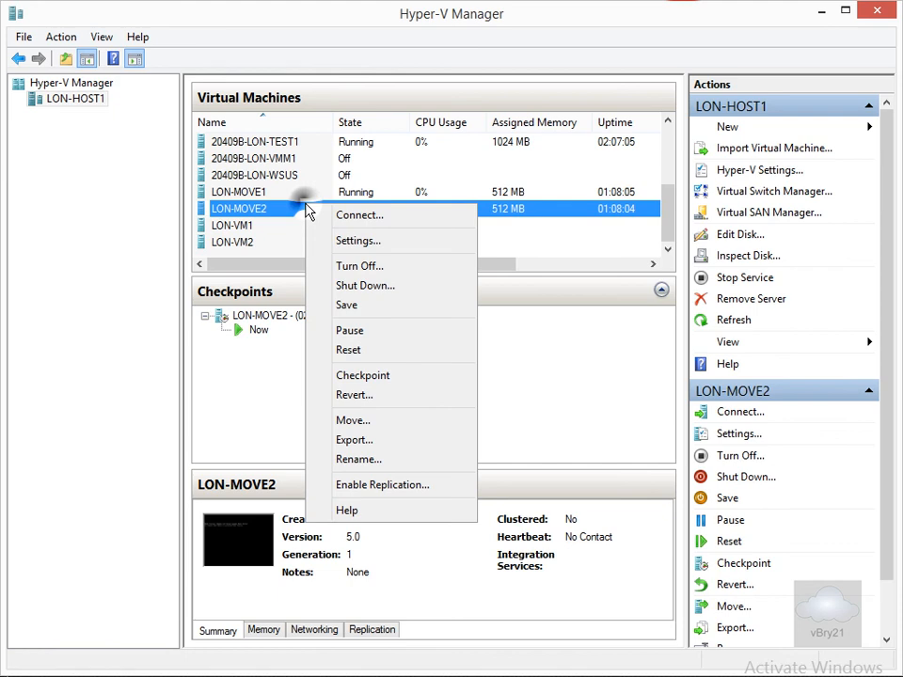
left_click(341, 240)
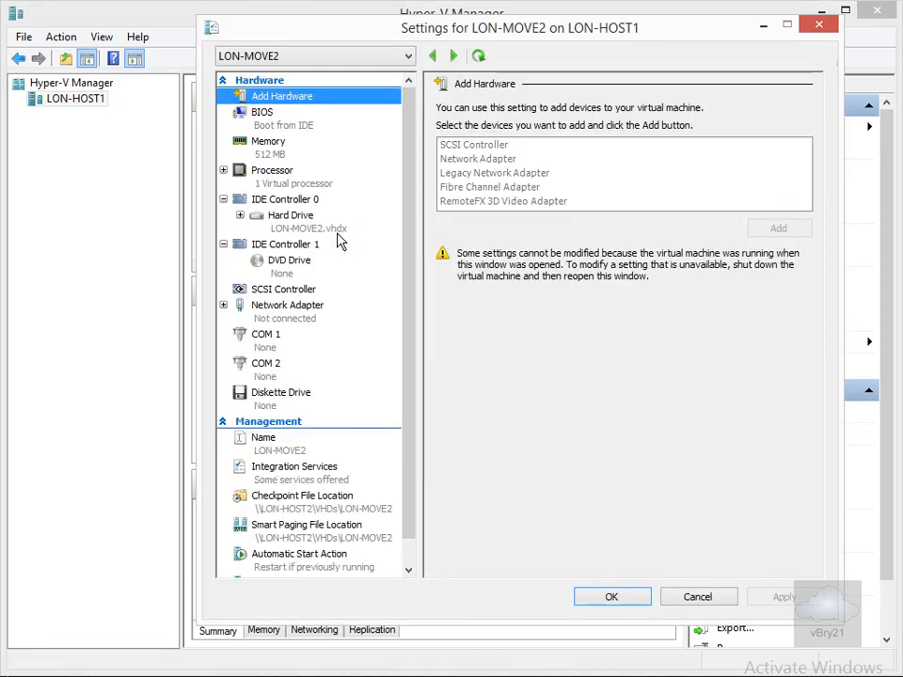
left_click(299, 228)
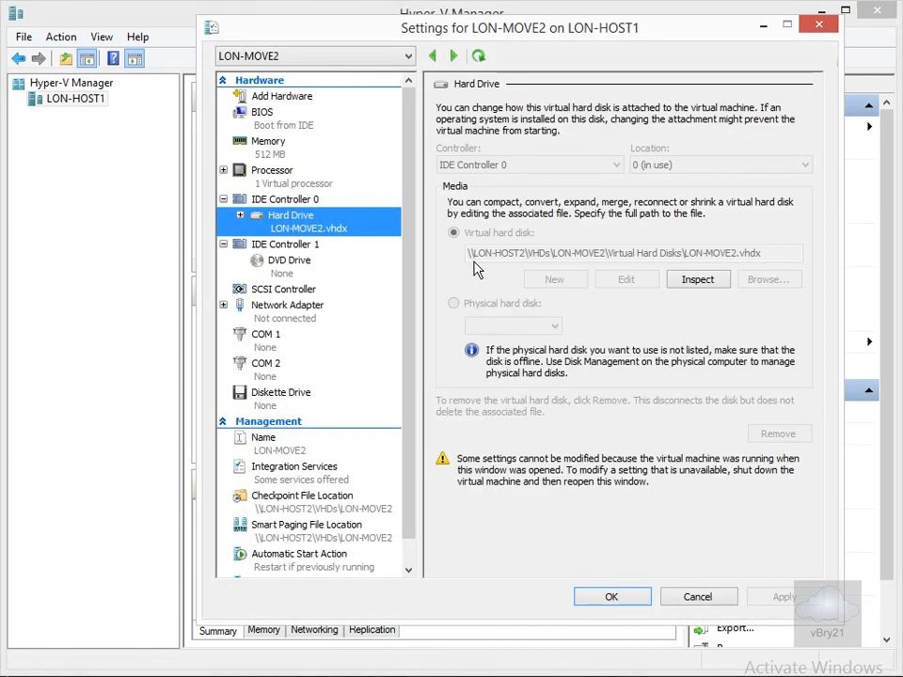
left_click(305, 499)
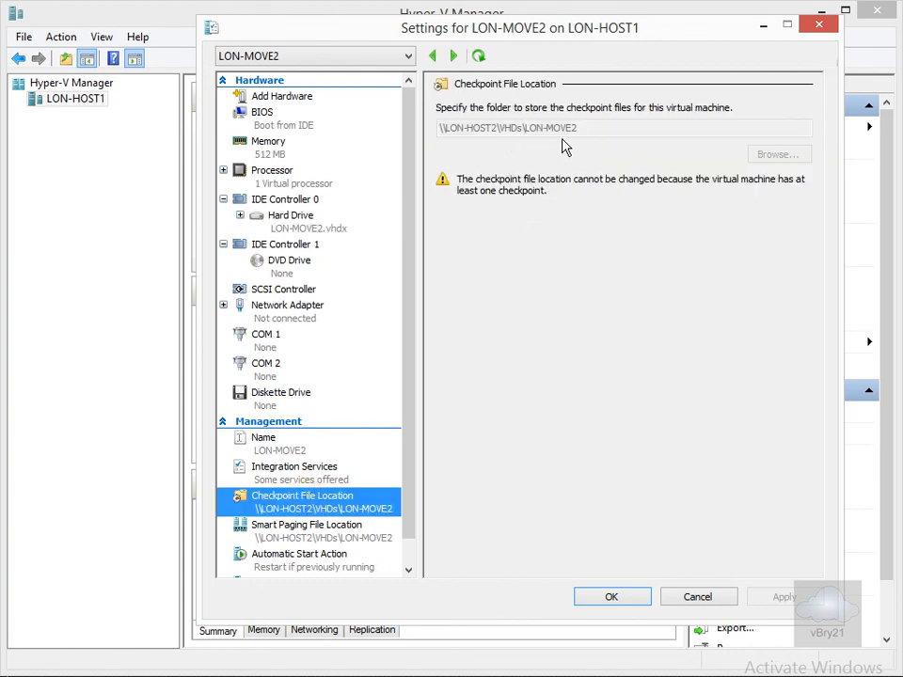